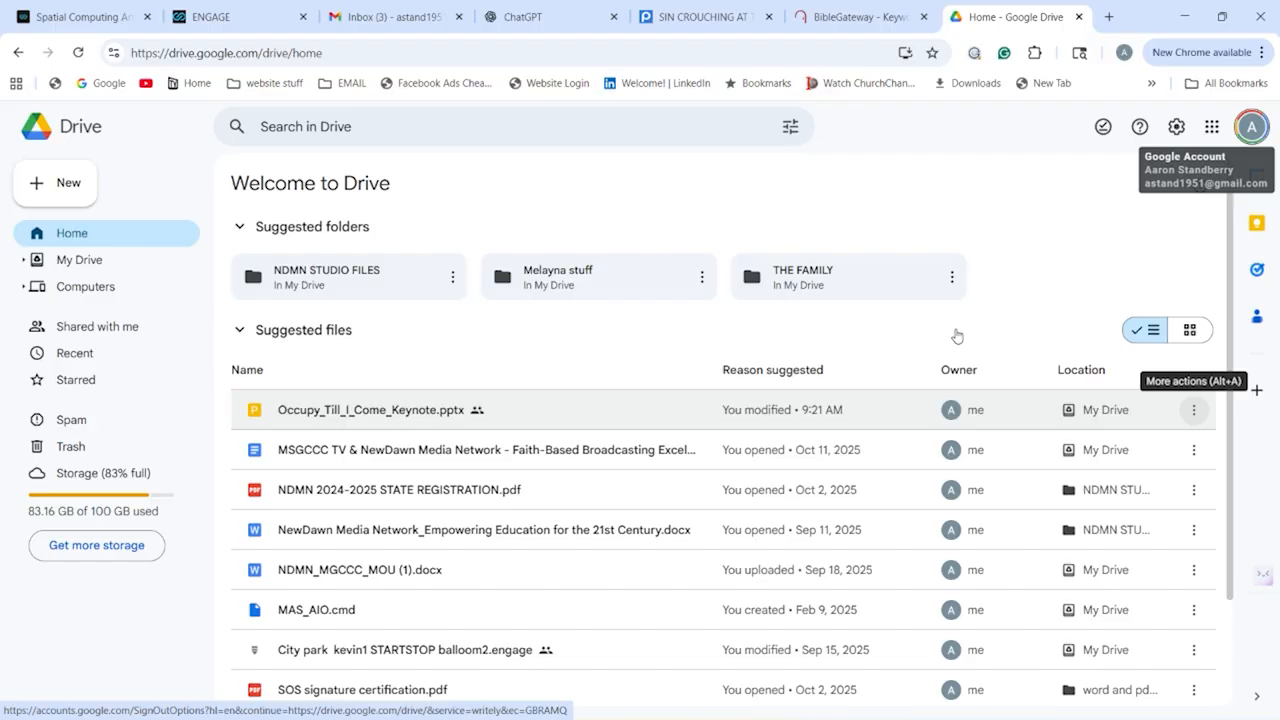
Copy the sharing link of Occupy_Till_I_Come_Keynote.pptx from its sharing settings, and close those settings.
key(alt+a)
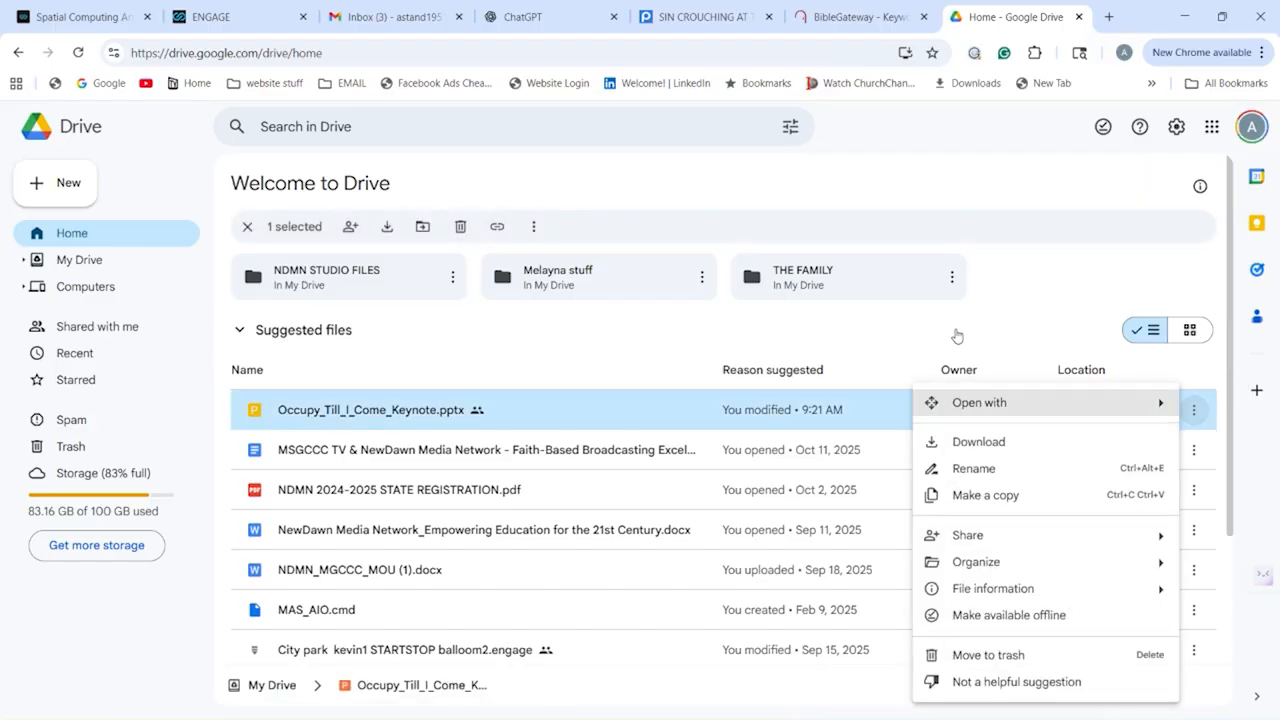
key(Down)
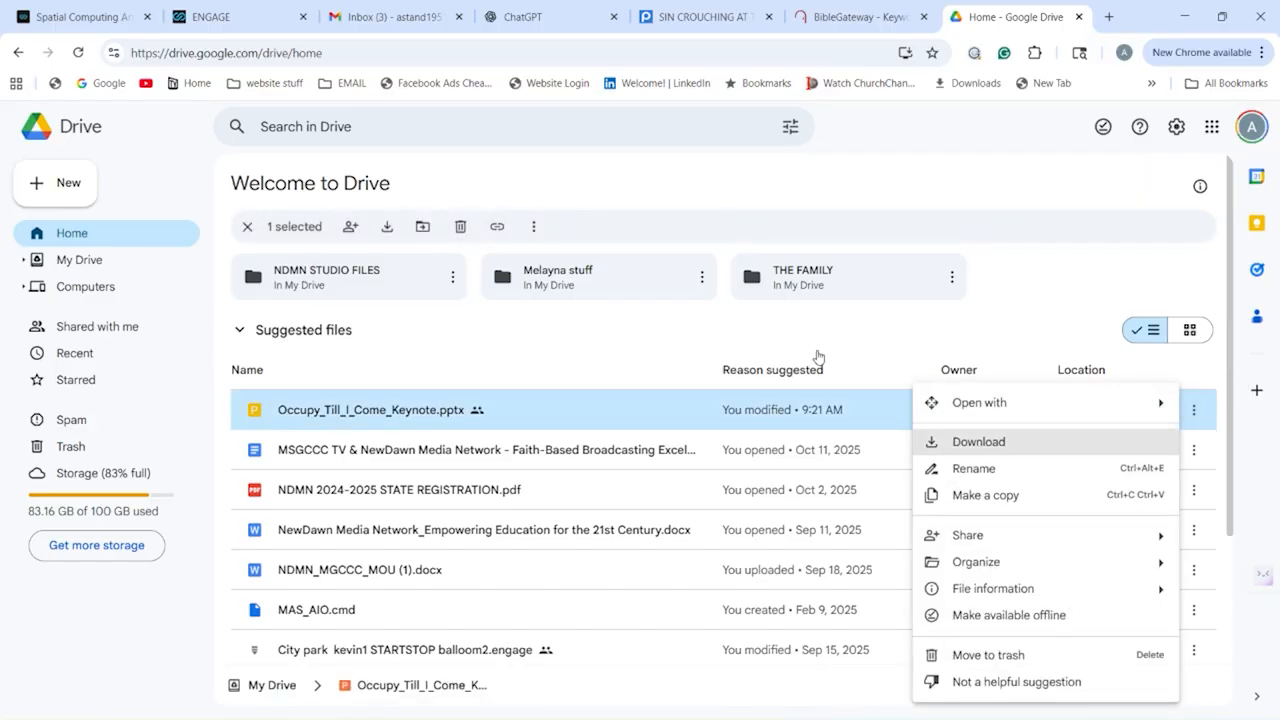
key(Down)
key(Down)
key(Down)
key(Right)
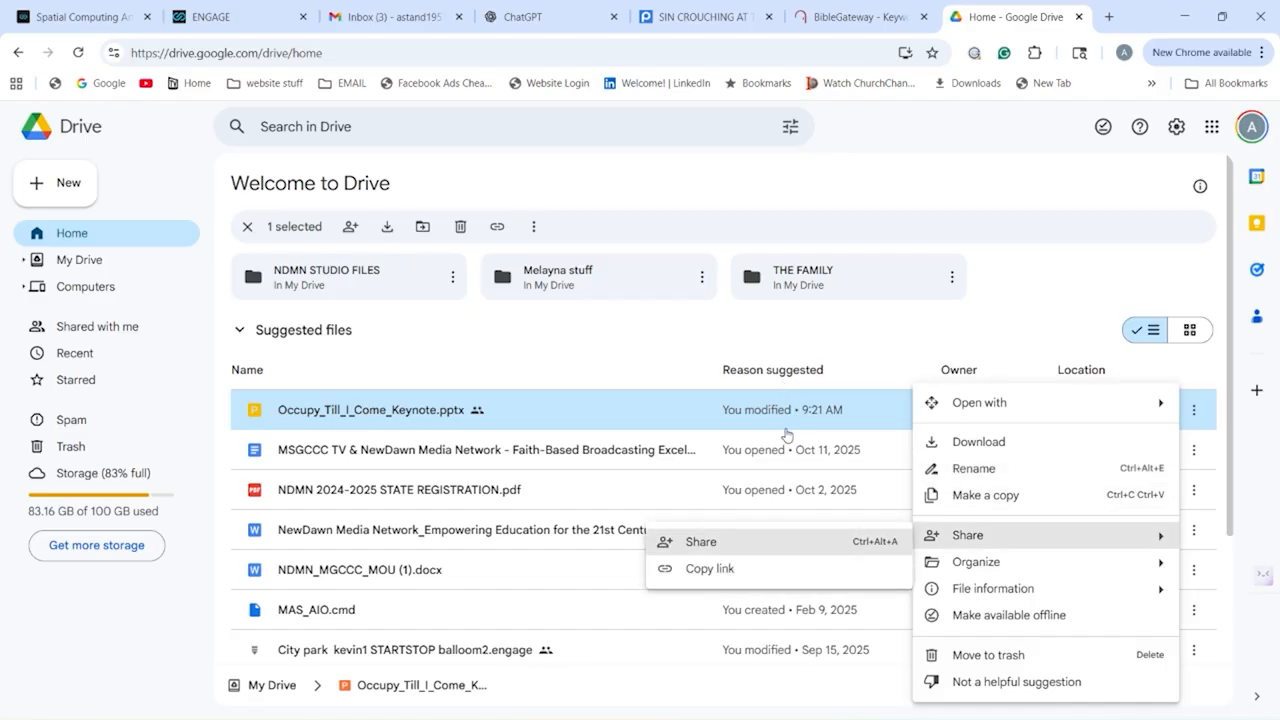
key(Down)
key(Up)
key(Return)
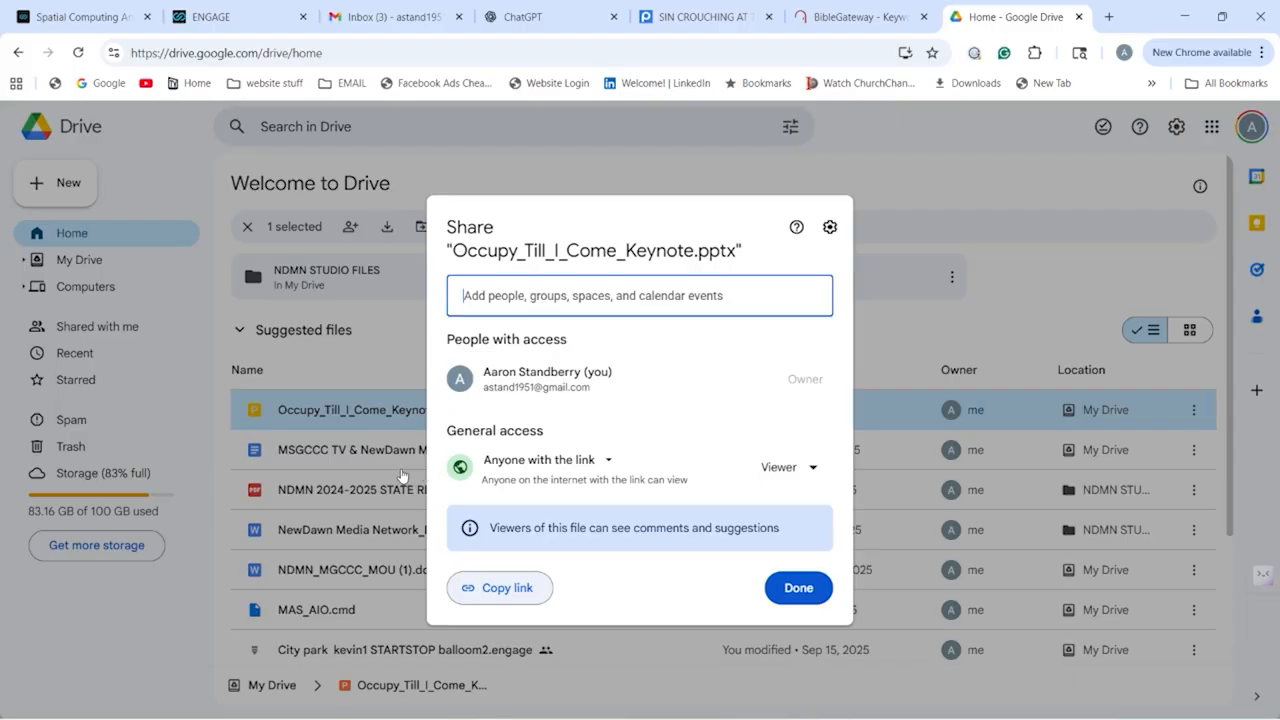
click(502, 588)
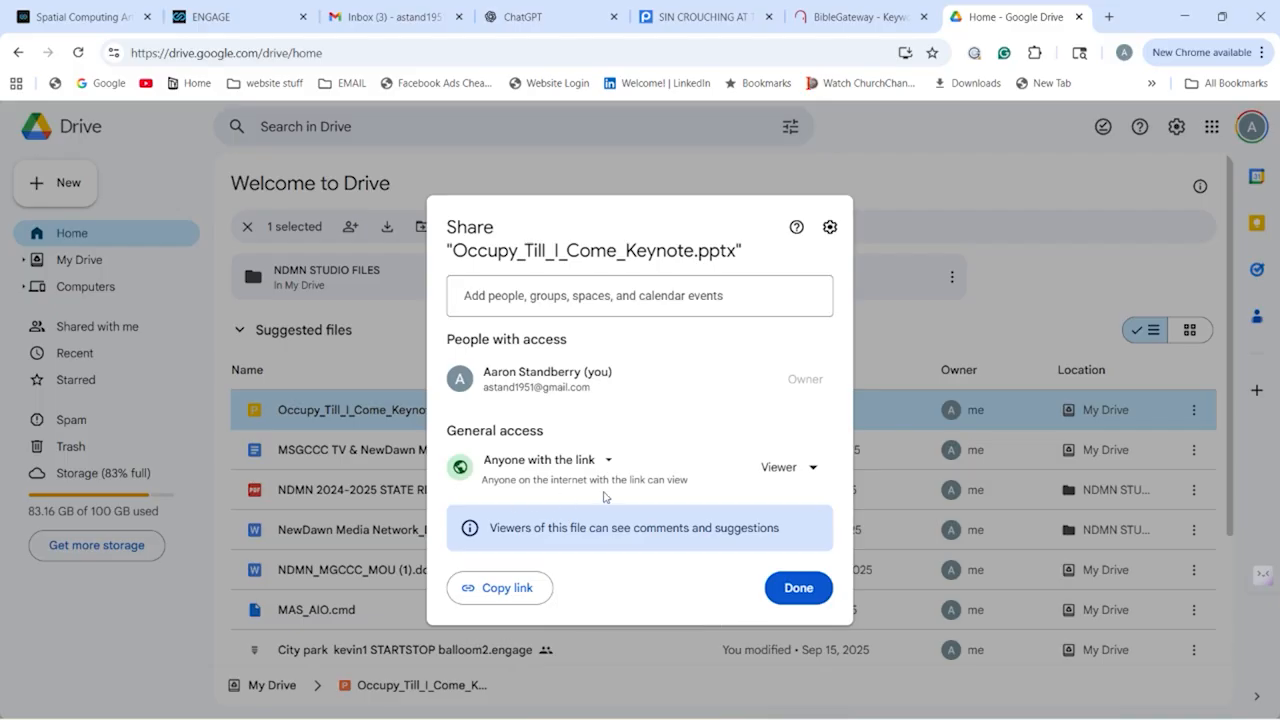
click(790, 593)
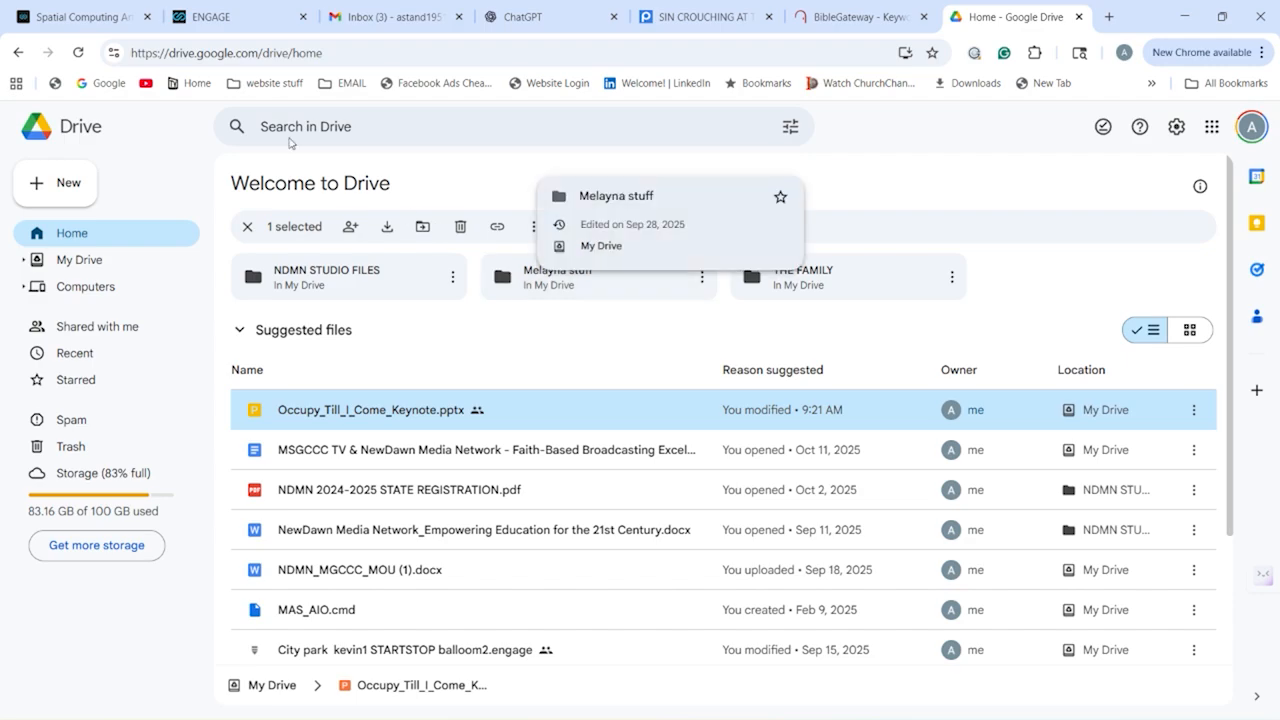
Switch to the ENGAGE media page, start a new web link and paste the copied presentation link as its URL.
click(165, 16)
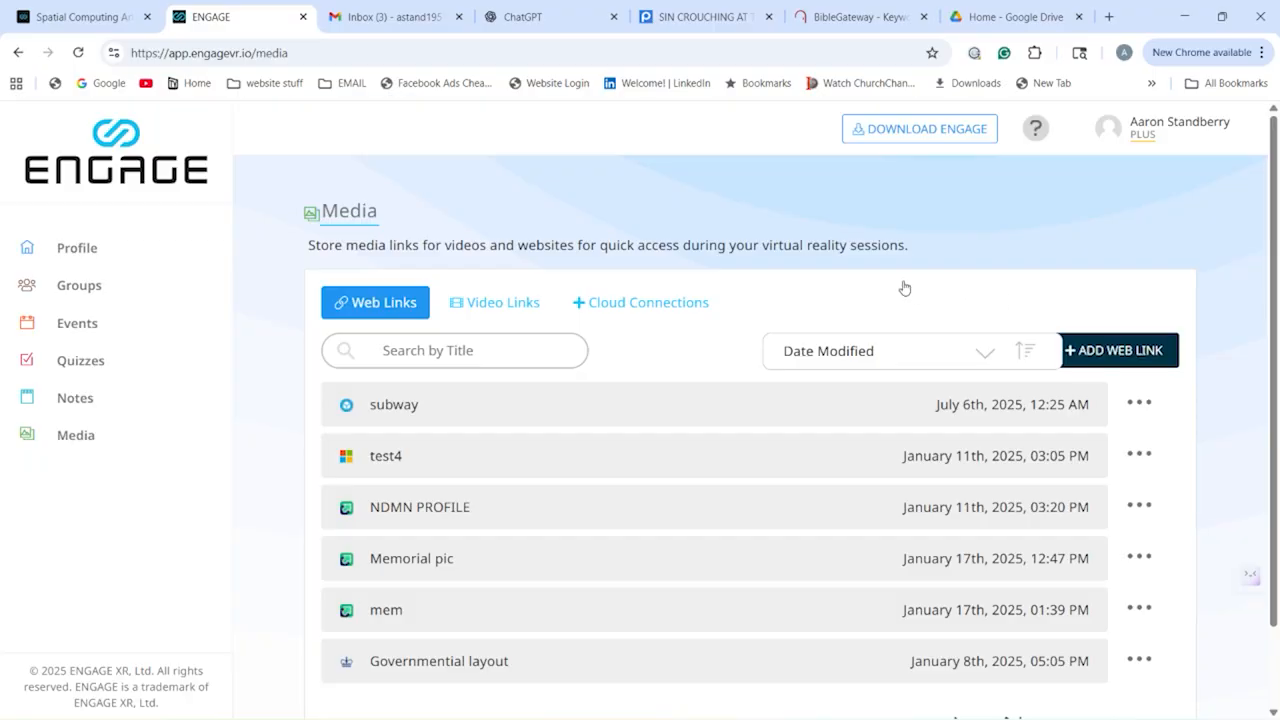
click(1128, 351)
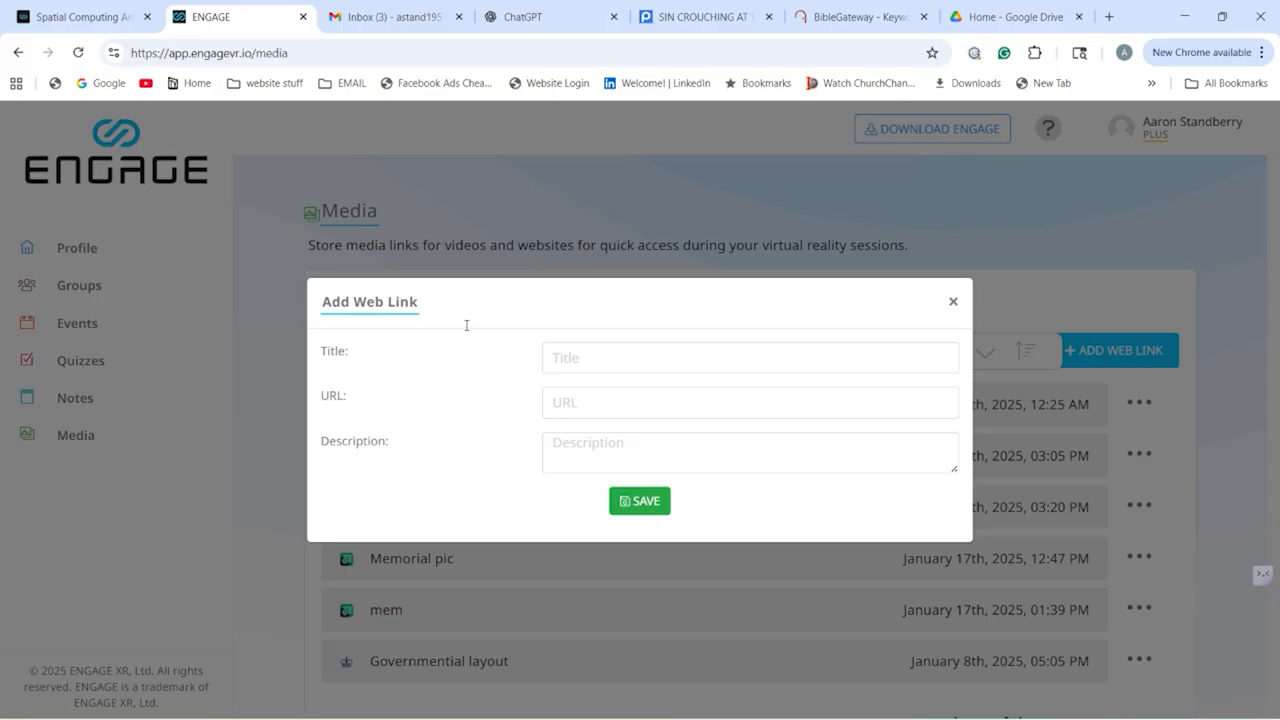
right_click(581, 403)
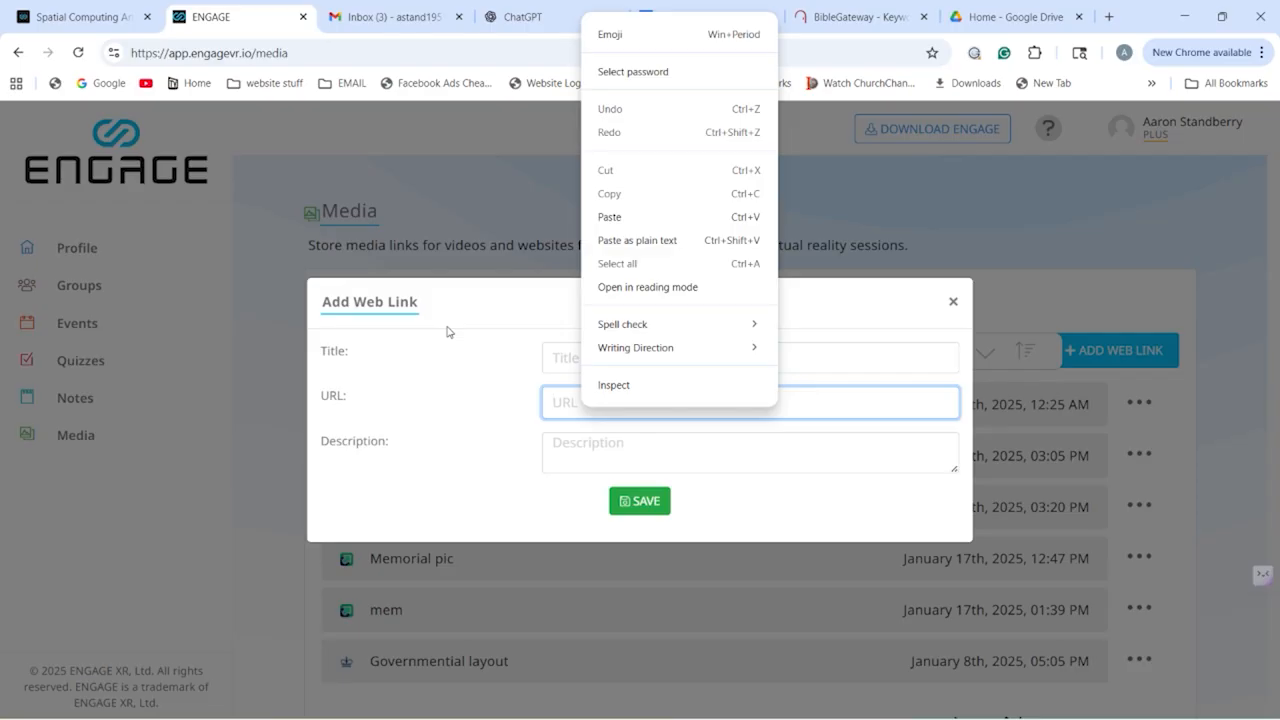
key(Up)
key(Up)
key(Up)
key(Up)
key(Up)
key(Up)
key(Up)
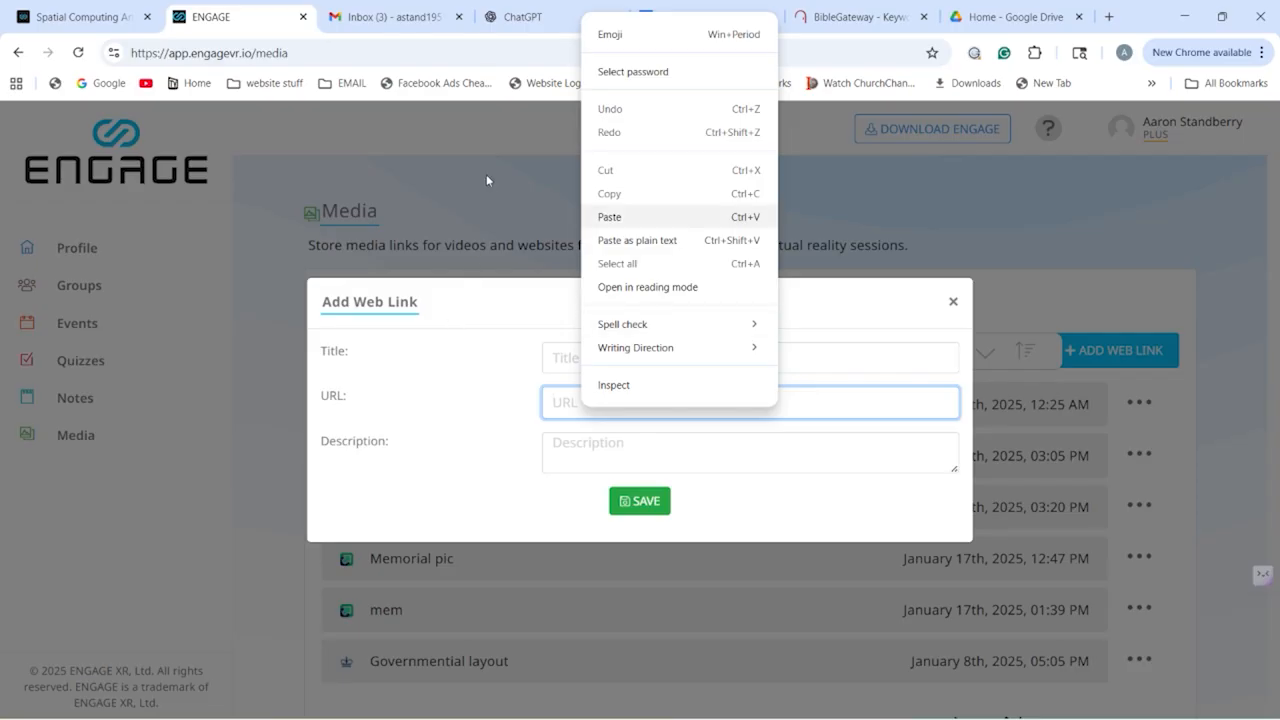
key(Return)
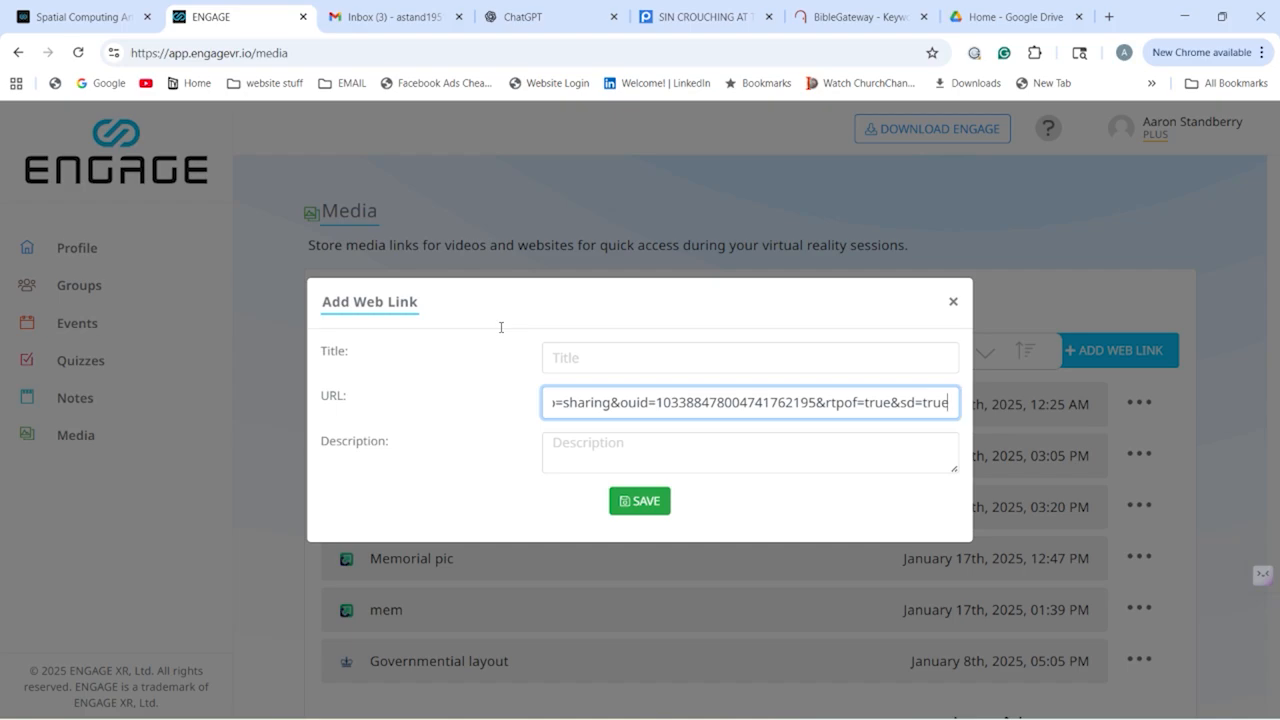
Title the web link "occupy til I come" and save it.
key(shift+Tab)
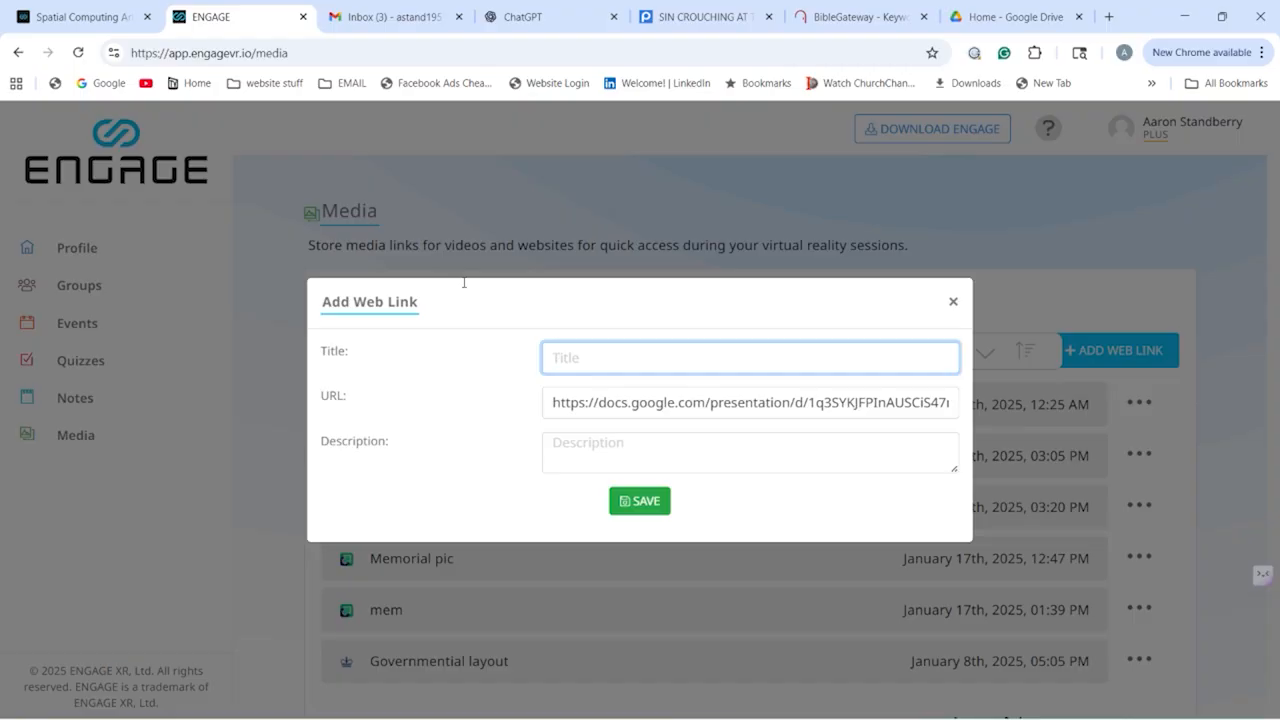
text(occupy til I come)
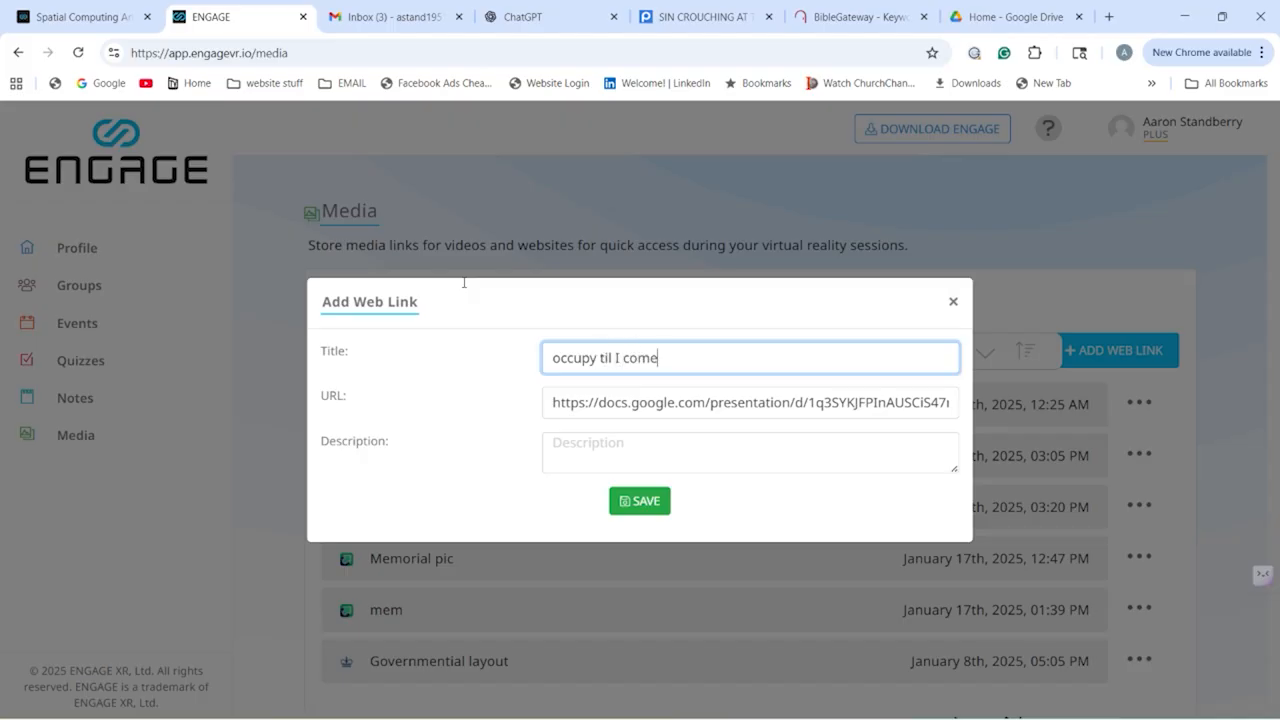
key(Return)
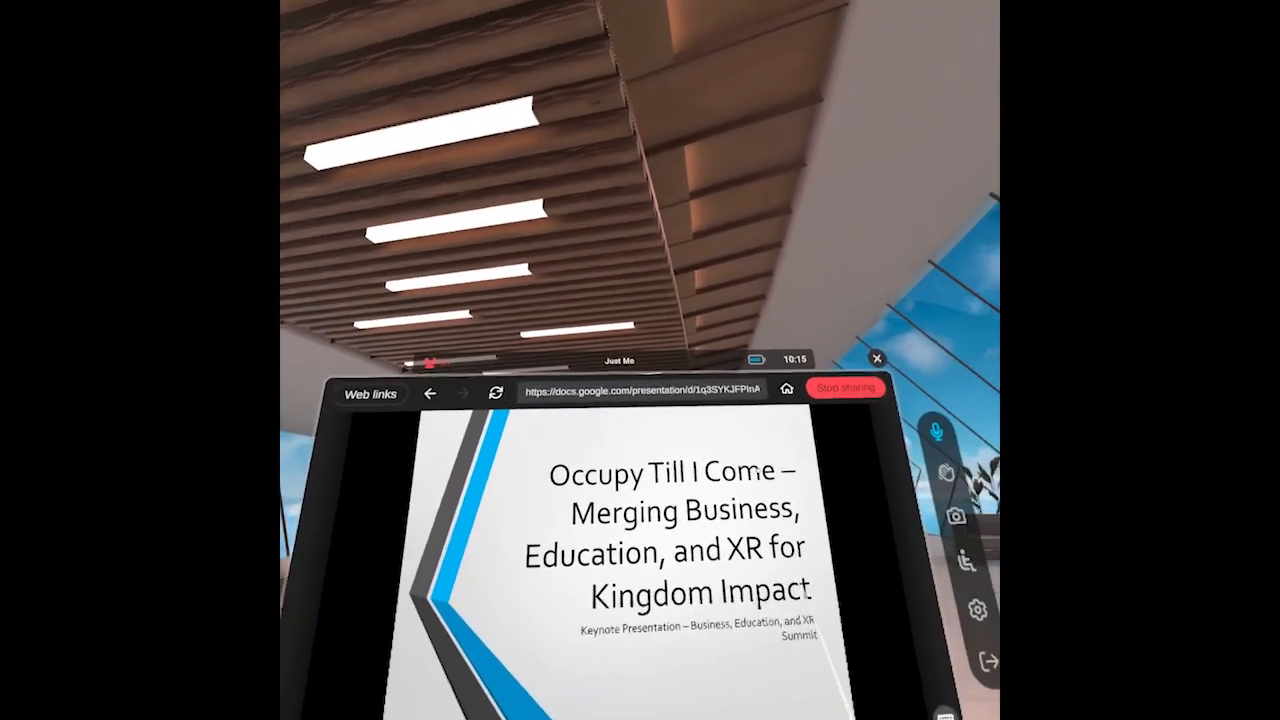
Advance the shared presentation on the ENGAGE tablet from the title slide through Introduction to "Business: Stewardship with Purpose".
click(877, 358)
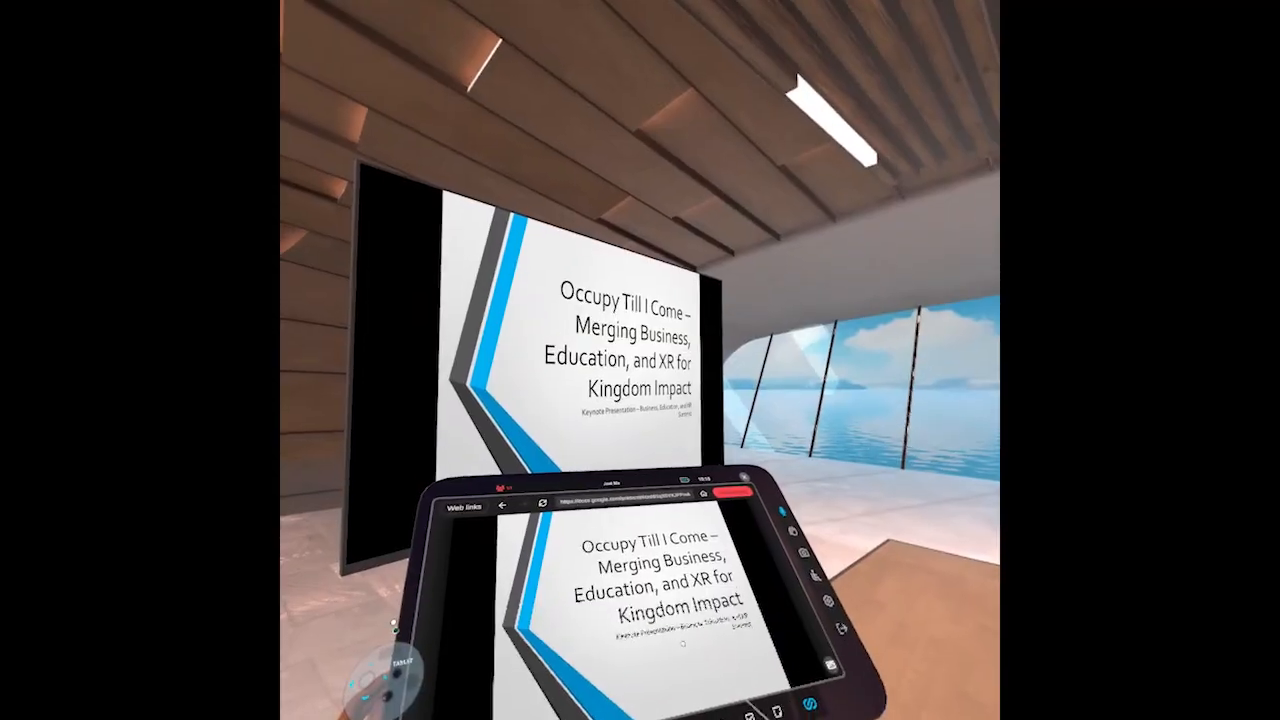
click(686, 639)
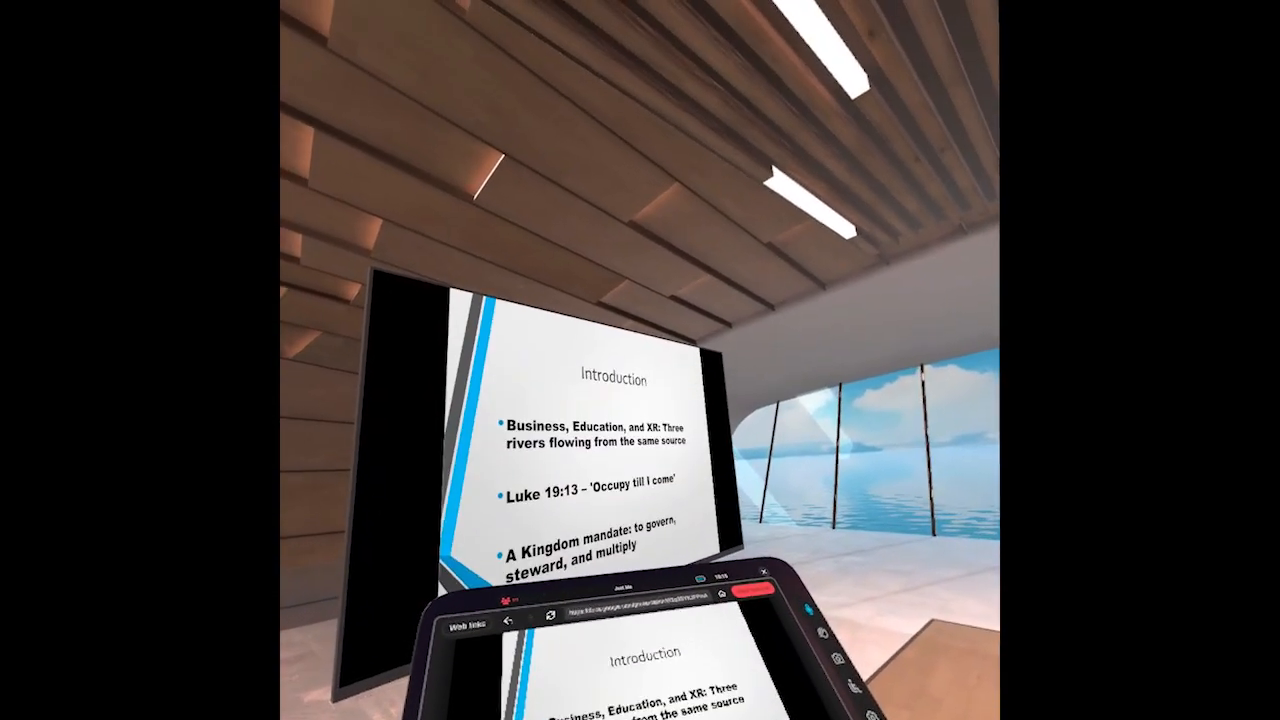
click(660, 675)
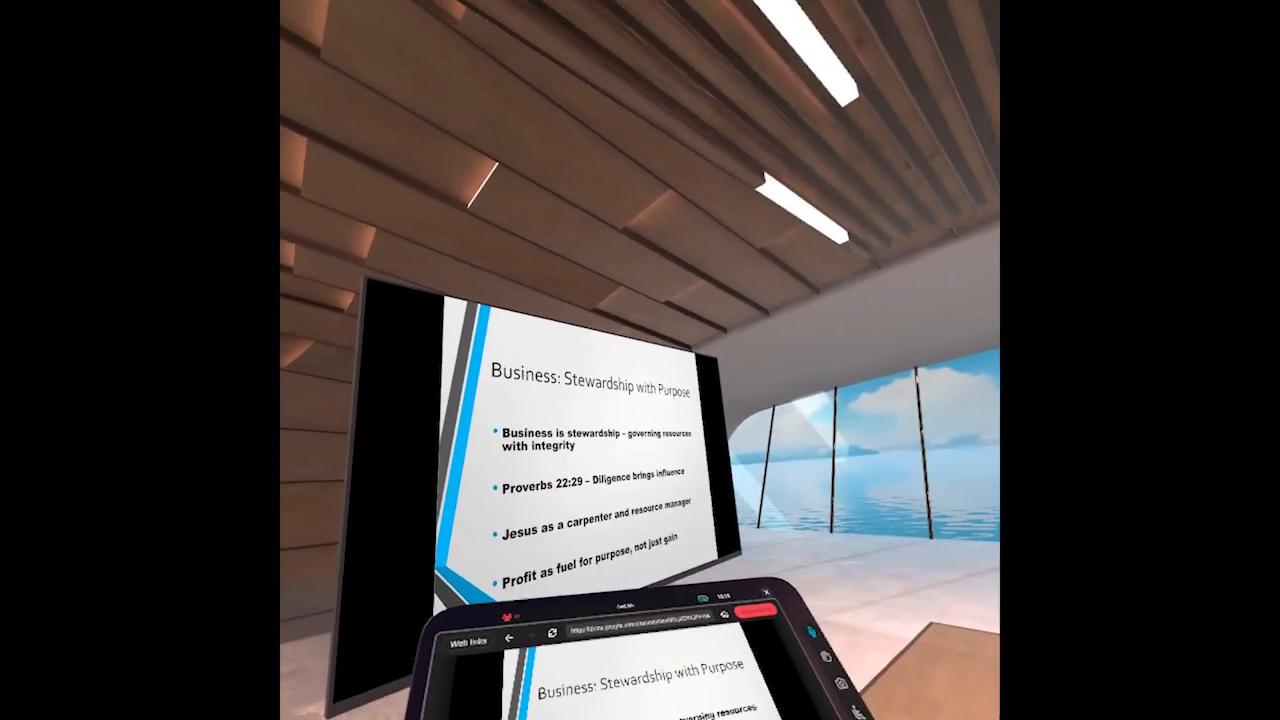
click(655, 690)
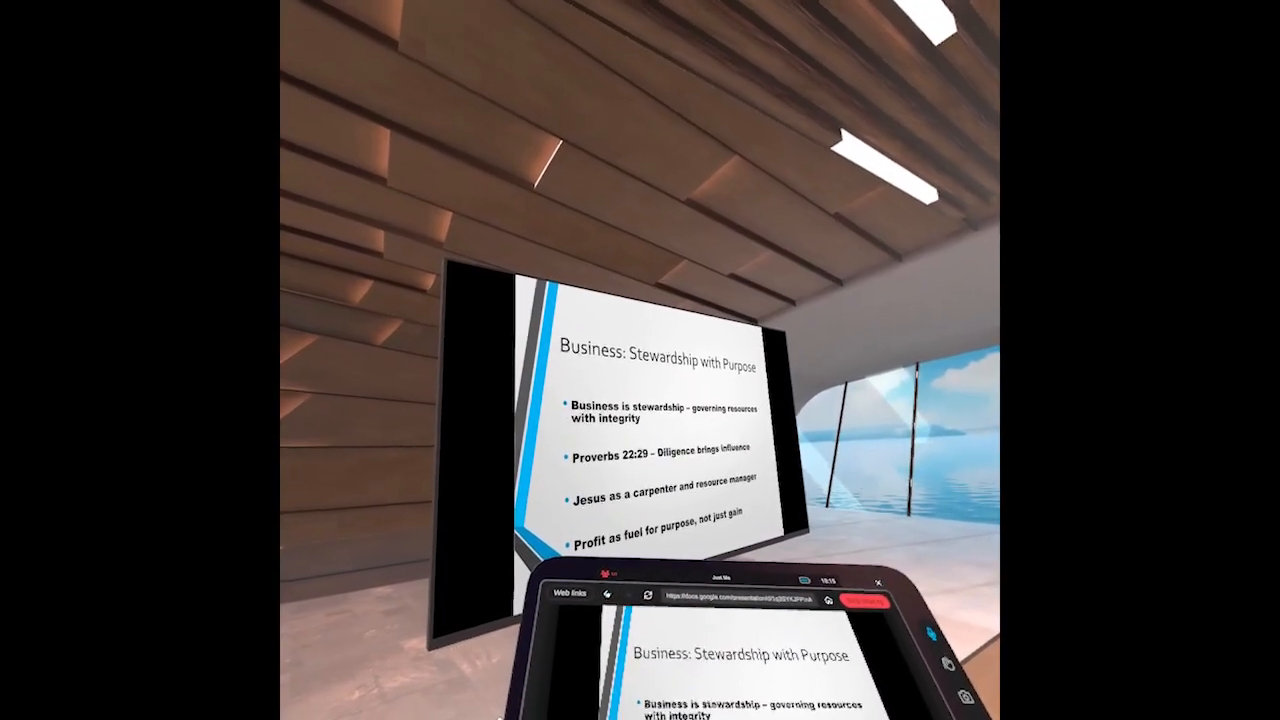
Take the shared presentation back to the Introduction slide, and advance it to "Education: Equipping for Dominion".
click(606, 600)
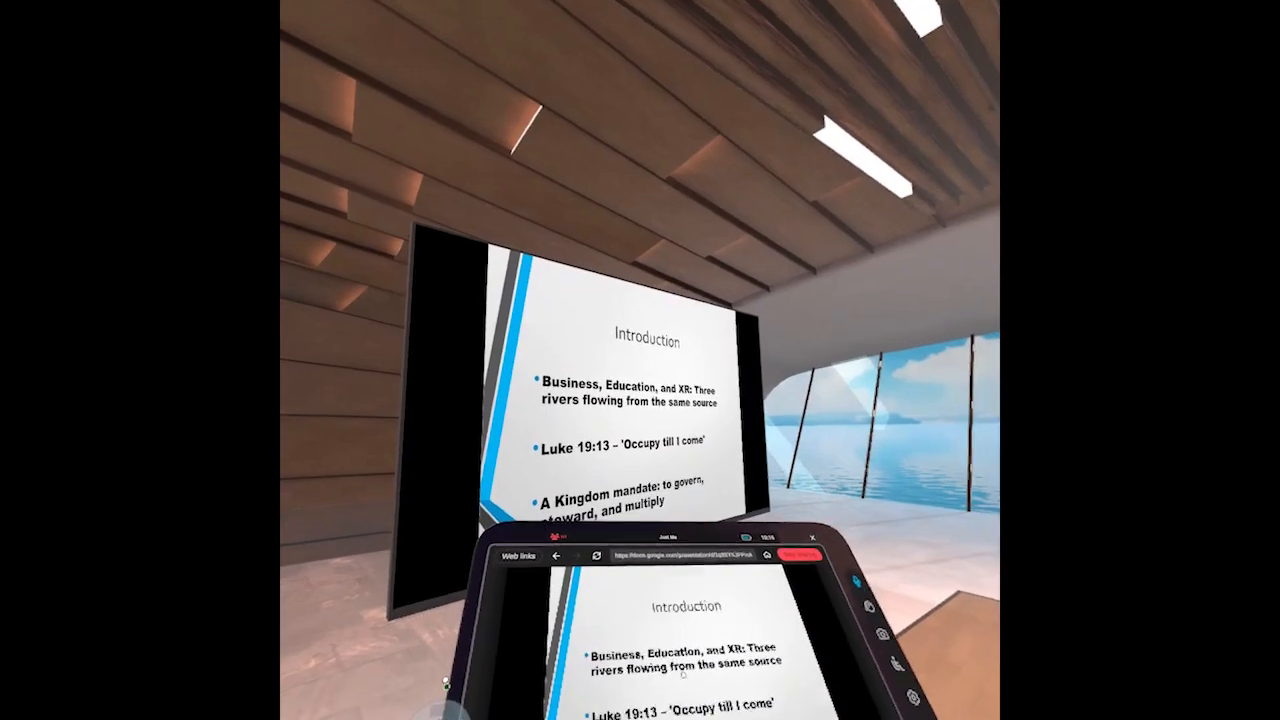
click(678, 684)
click(678, 708)
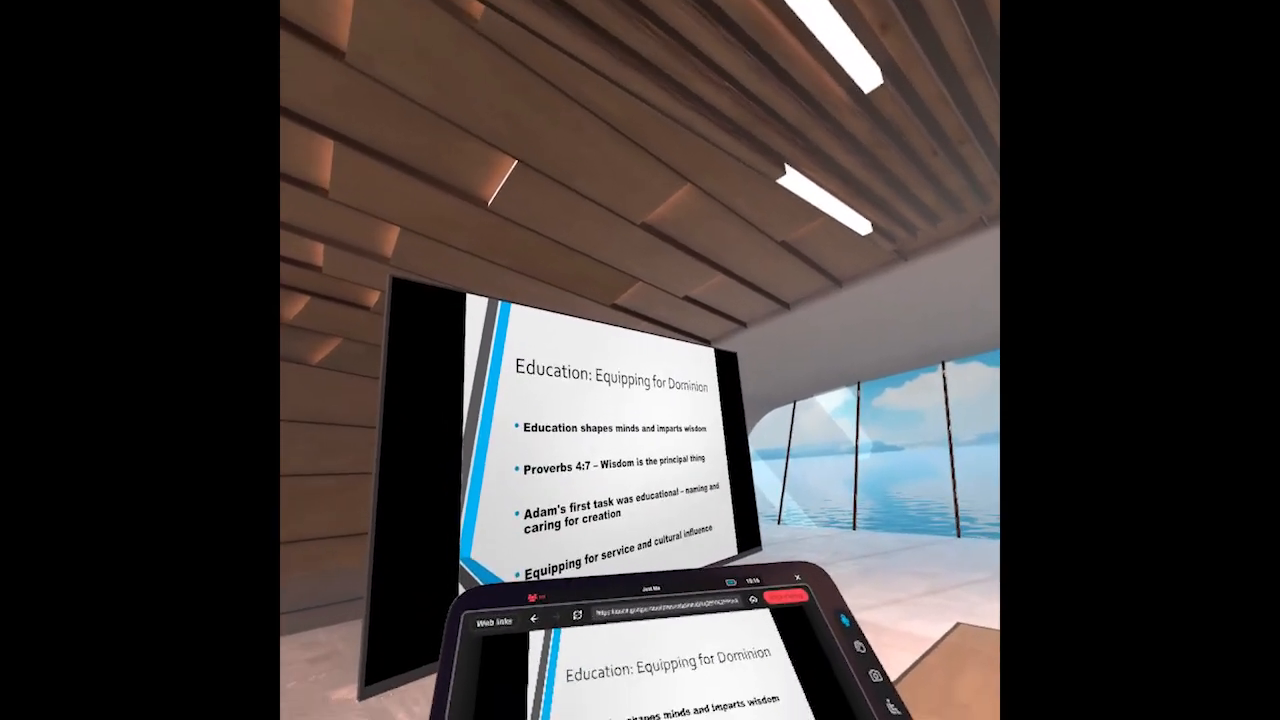